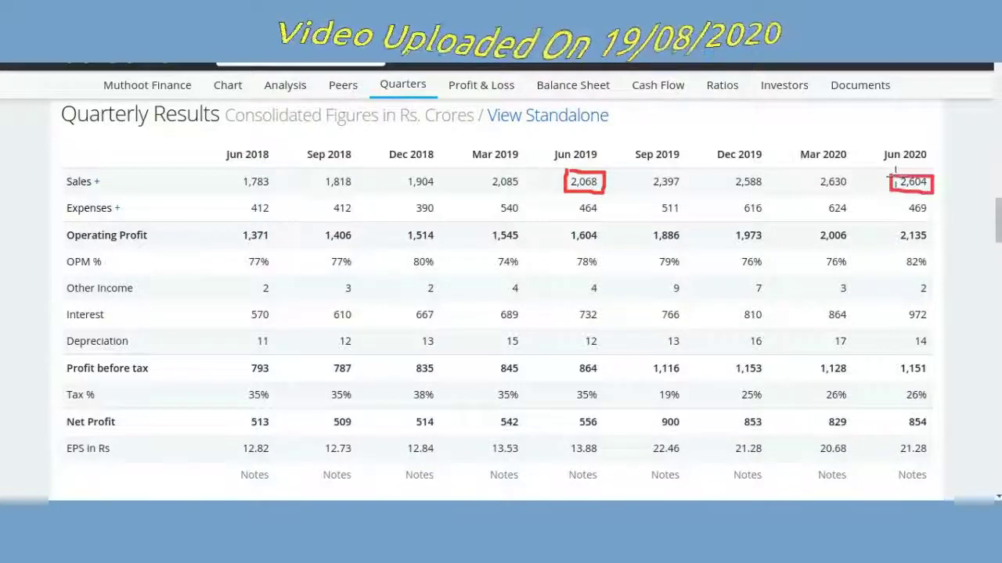
Link the boxed Jun 2019 and Jun 2020 sales figures with a red bracket and label it 25%.
{"action": "mouse_move", "coordinate": [593, 166]}
{"action": "left_mouse_down"}
{"action": "mouse_move", "coordinate": [592, 139]}
{"action": "mouse_move", "coordinate": [897, 137]}
{"action": "mouse_move", "coordinate": [901, 178]}
{"action": "left_mouse_up"}
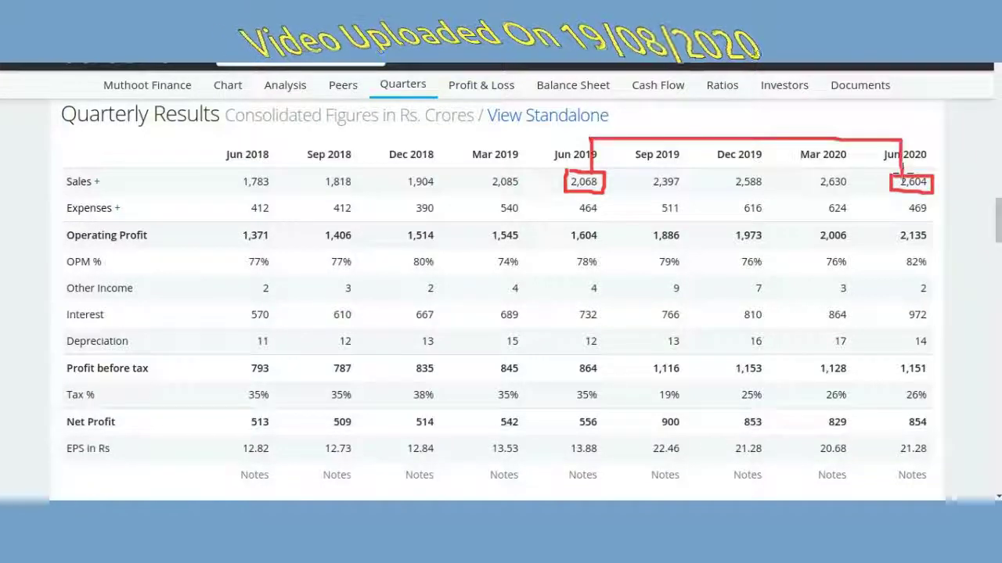
{"action": "mouse_move", "coordinate": [715, 113]}
{"action": "left_mouse_down"}
{"action": "mouse_move", "coordinate": [750, 122]}
{"action": "mouse_move", "coordinate": [777, 104]}
{"action": "mouse_move", "coordinate": [758, 115]}
{"action": "mouse_move", "coordinate": [804, 134]}
{"action": "mouse_move", "coordinate": [803, 119]}
{"action": "left_mouse_up"}
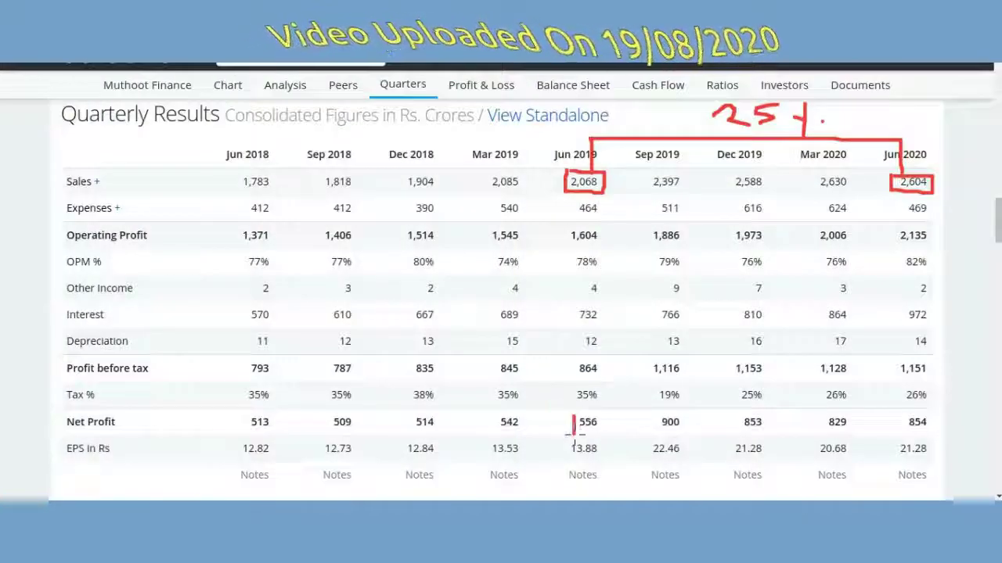
Box the Jun 2019 and Jun 2020 net profit figures in red and join them with a bracket labelled 53%.
{"action": "mouse_move", "coordinate": [574, 436]}
{"action": "left_mouse_down"}
{"action": "mouse_move", "coordinate": [607, 436]}
{"action": "mouse_move", "coordinate": [608, 417]}
{"action": "mouse_move", "coordinate": [574, 419]}
{"action": "left_mouse_up"}
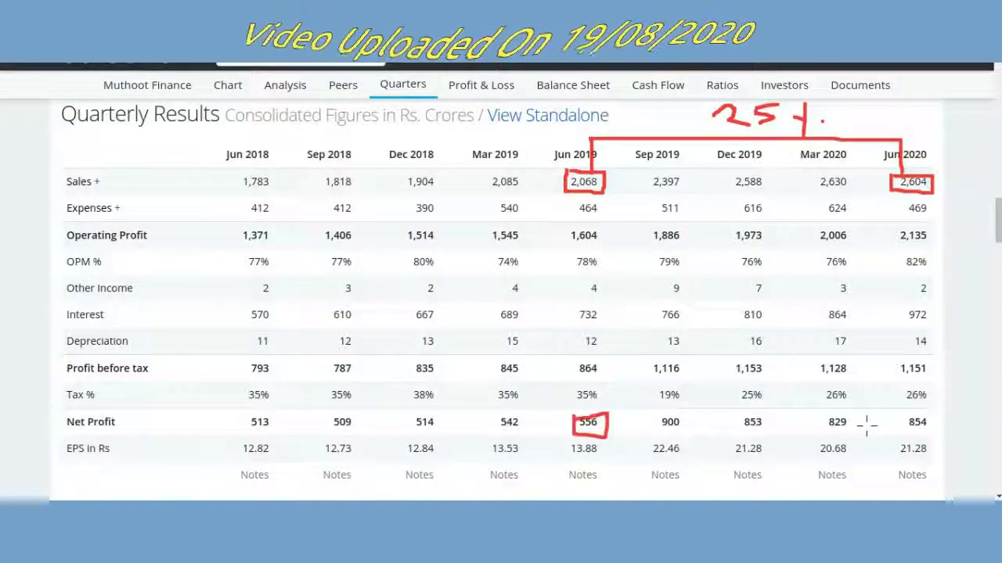
{"action": "mouse_move", "coordinate": [902, 416]}
{"action": "left_mouse_down"}
{"action": "mouse_move", "coordinate": [902, 433]}
{"action": "mouse_move", "coordinate": [936, 432]}
{"action": "mouse_move", "coordinate": [936, 415]}
{"action": "mouse_move", "coordinate": [908, 414]}
{"action": "left_mouse_up"}
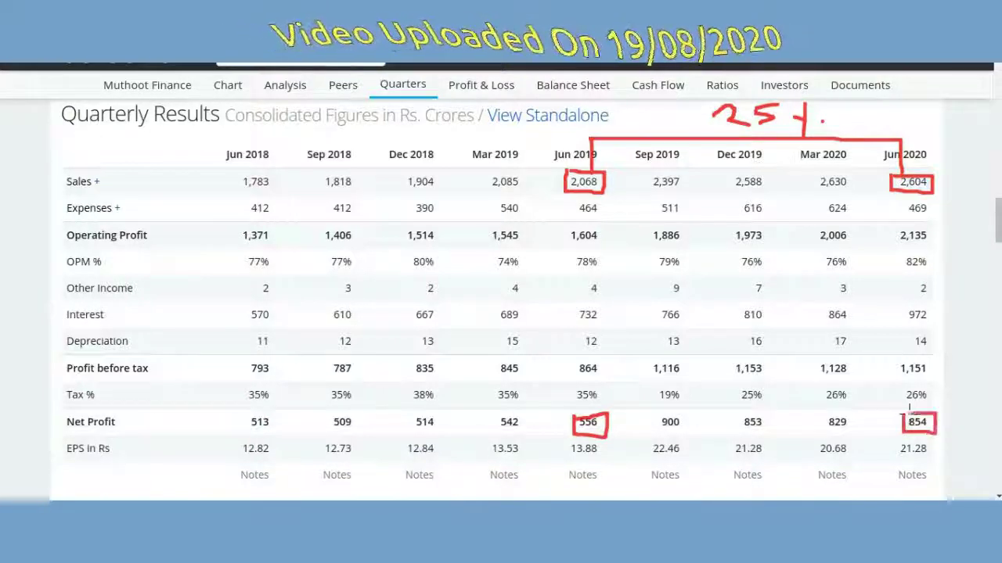
{"action": "mouse_move", "coordinate": [598, 415]}
{"action": "left_mouse_down"}
{"action": "mouse_move", "coordinate": [673, 387]}
{"action": "mouse_move", "coordinate": [905, 394]}
{"action": "mouse_move", "coordinate": [917, 421]}
{"action": "left_mouse_up"}
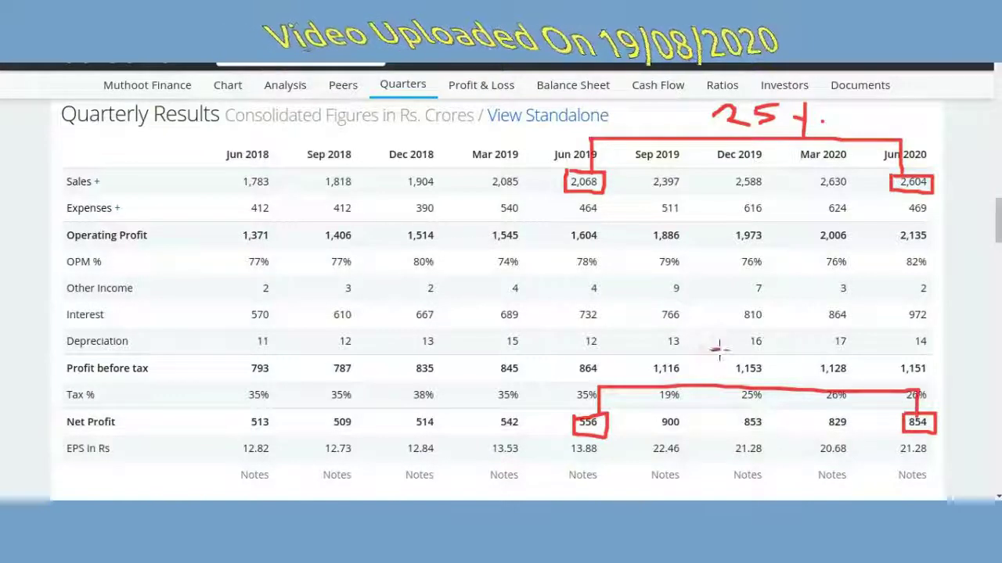
{"action": "left_click_drag", "start_coordinate": [708, 351], "coordinate": [719, 376]}
{"action": "mouse_move", "coordinate": [789, 341]}
{"action": "left_mouse_down"}
{"action": "mouse_move", "coordinate": [788, 380]}
{"action": "mouse_move", "coordinate": [781, 363]}
{"action": "left_mouse_up"}
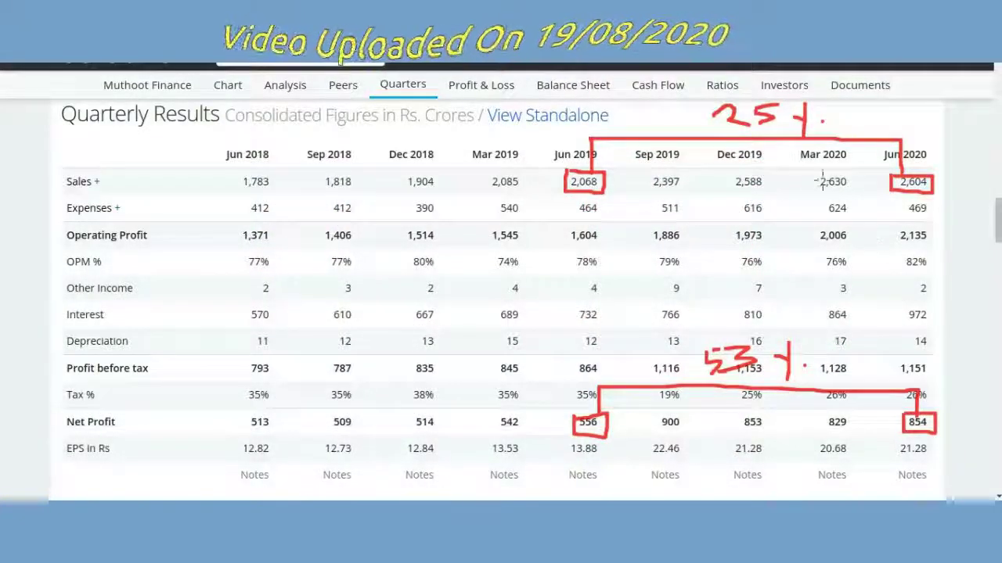
Box the Mar 2020 and Jun 2020 sales figures in blue and join them with a bracket labelled -1%.
{"action": "mouse_move", "coordinate": [817, 174]}
{"action": "left_mouse_down"}
{"action": "mouse_move", "coordinate": [819, 189]}
{"action": "mouse_move", "coordinate": [845, 189]}
{"action": "mouse_move", "coordinate": [855, 175]}
{"action": "mouse_move", "coordinate": [816, 173]}
{"action": "left_mouse_up"}
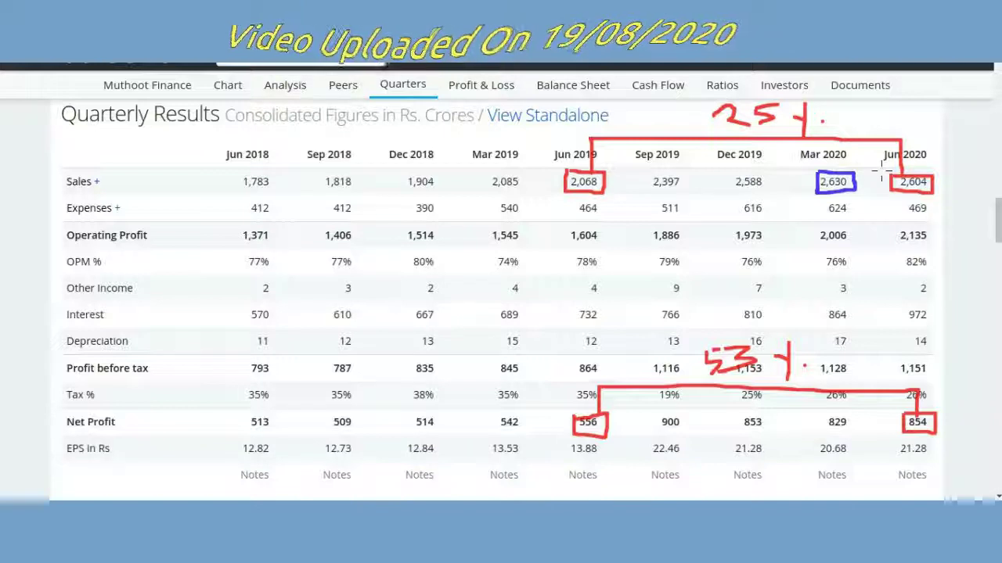
{"action": "mouse_move", "coordinate": [881, 181]}
{"action": "left_mouse_down"}
{"action": "mouse_move", "coordinate": [880, 195]}
{"action": "mouse_move", "coordinate": [949, 193]}
{"action": "mouse_move", "coordinate": [889, 171]}
{"action": "left_mouse_up"}
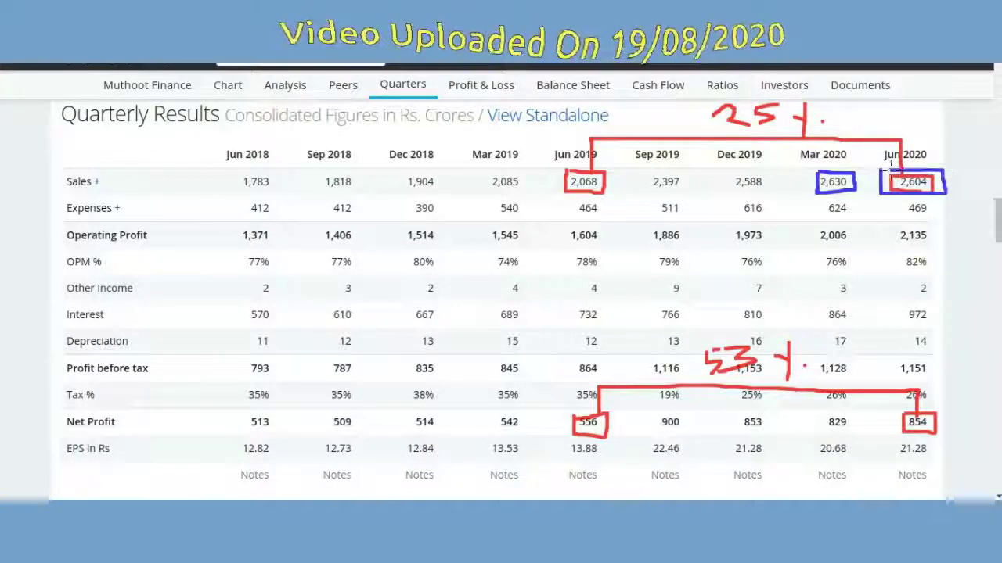
{"action": "left_click_drag", "start_coordinate": [864, 208], "coordinate": [917, 209]}
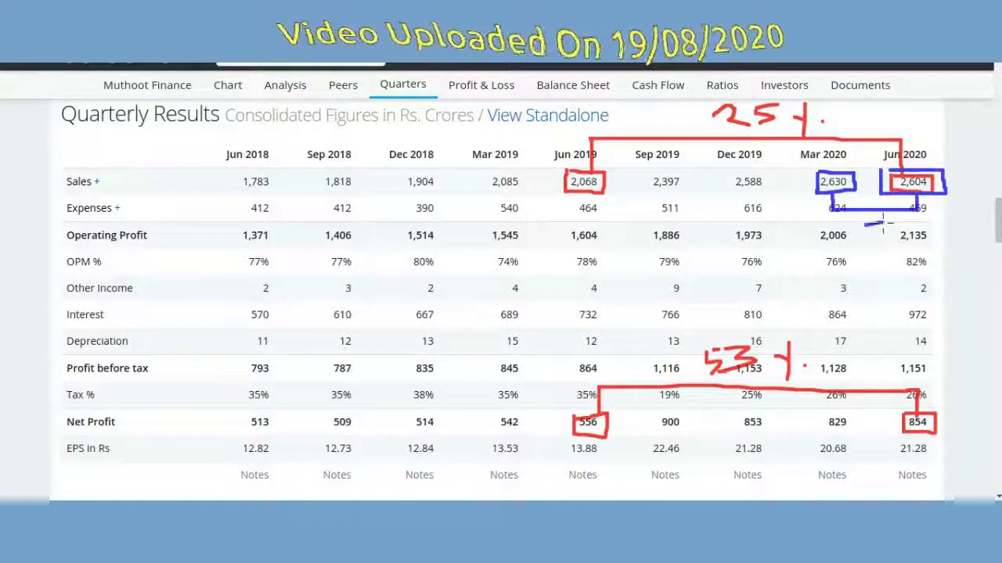
{"action": "left_click_drag", "start_coordinate": [892, 217], "coordinate": [892, 232]}
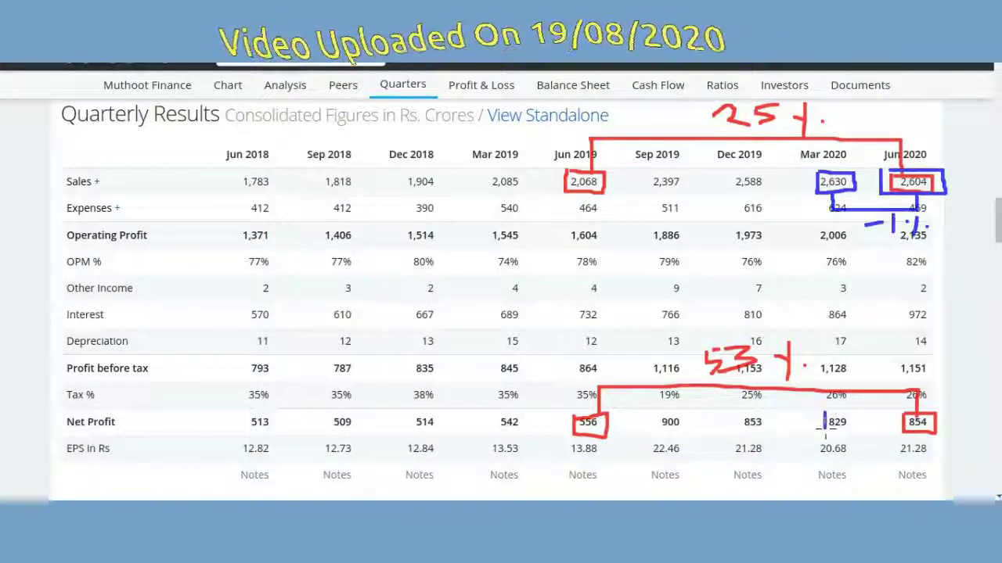
Mark the Mar 2020 to Jun 2020 net profit change in blue as 3%, and circle both blue percentages.
{"action": "mouse_move", "coordinate": [824, 431]}
{"action": "left_mouse_down"}
{"action": "mouse_move", "coordinate": [855, 432]}
{"action": "mouse_move", "coordinate": [826, 414]}
{"action": "left_mouse_up"}
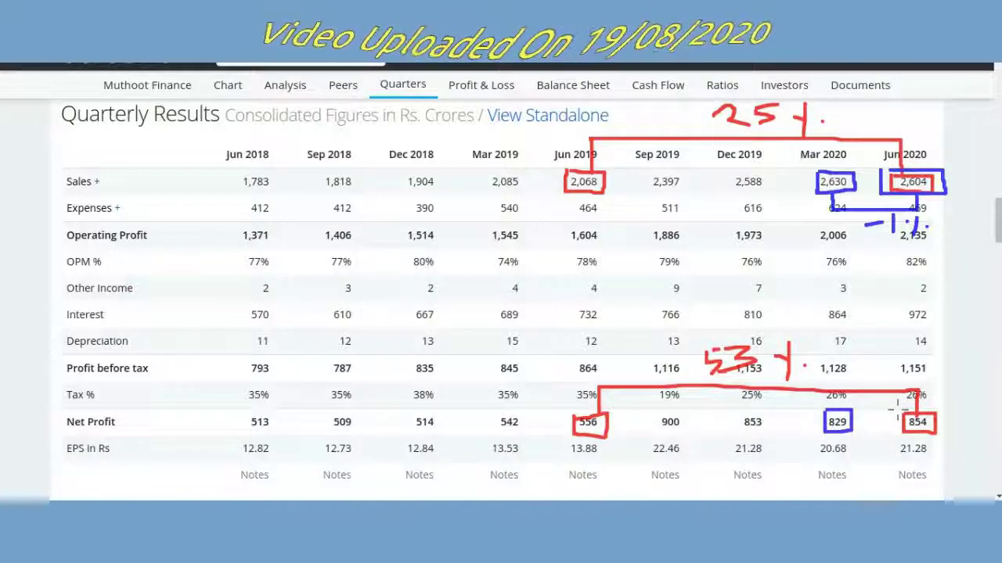
{"action": "mouse_move", "coordinate": [898, 407]}
{"action": "left_mouse_down"}
{"action": "mouse_move", "coordinate": [897, 439]}
{"action": "mouse_move", "coordinate": [954, 440]}
{"action": "mouse_move", "coordinate": [900, 407]}
{"action": "left_mouse_up"}
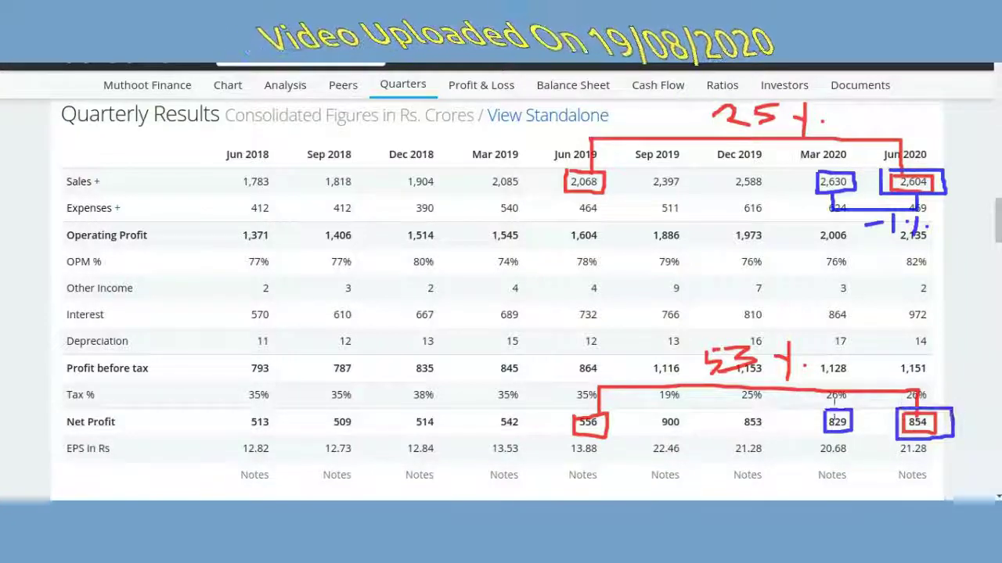
{"action": "mouse_move", "coordinate": [834, 410]}
{"action": "left_mouse_down"}
{"action": "mouse_move", "coordinate": [835, 371]}
{"action": "mouse_move", "coordinate": [943, 368]}
{"action": "mouse_move", "coordinate": [942, 404]}
{"action": "left_mouse_up"}
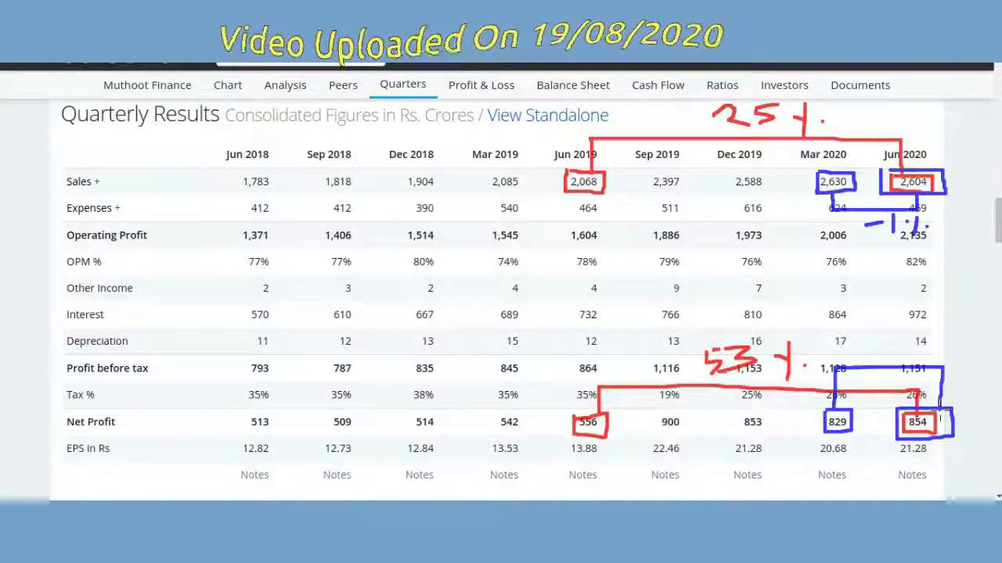
{"action": "mouse_move", "coordinate": [860, 334]}
{"action": "left_mouse_down"}
{"action": "mouse_move", "coordinate": [892, 342]}
{"action": "mouse_move", "coordinate": [881, 354]}
{"action": "left_mouse_up"}
{"action": "left_click_drag", "start_coordinate": [929, 316], "coordinate": [929, 350]}
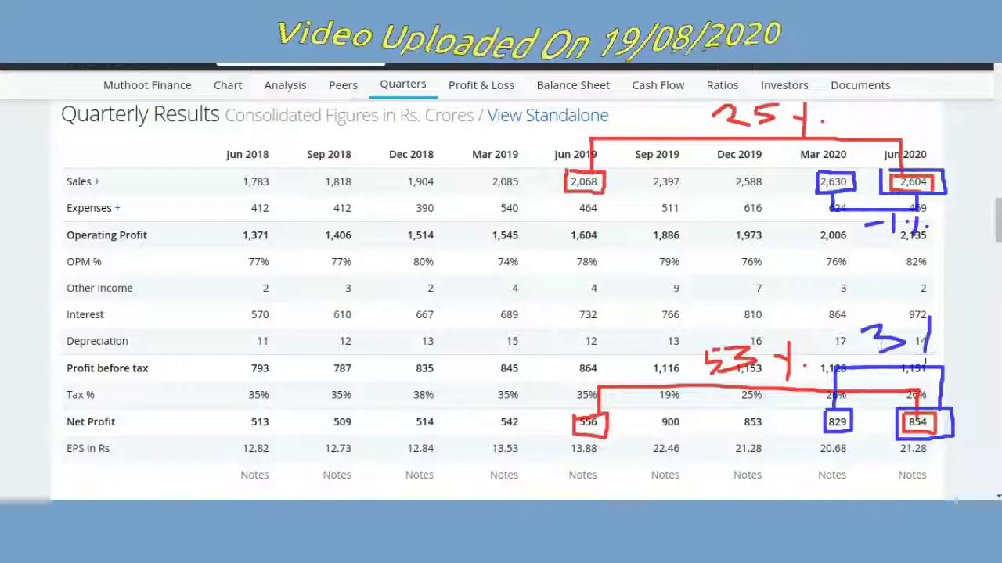
{"action": "mouse_move", "coordinate": [885, 205]}
{"action": "left_mouse_down"}
{"action": "mouse_move", "coordinate": [864, 203]}
{"action": "mouse_move", "coordinate": [849, 249]}
{"action": "mouse_move", "coordinate": [911, 254]}
{"action": "mouse_move", "coordinate": [929, 227]}
{"action": "left_mouse_up"}
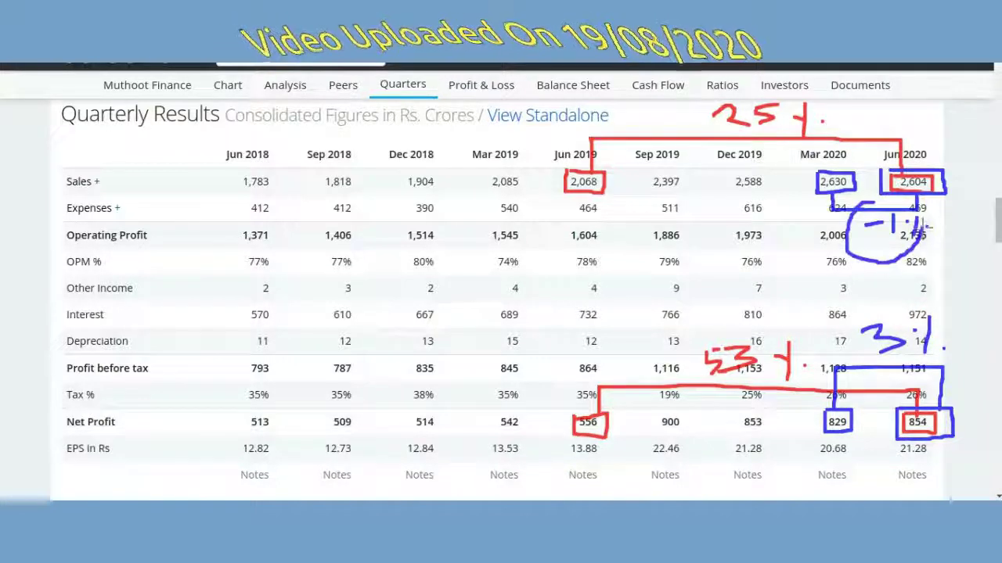
{"action": "mouse_move", "coordinate": [887, 291]}
{"action": "left_mouse_down"}
{"action": "mouse_move", "coordinate": [853, 317]}
{"action": "mouse_move", "coordinate": [924, 370]}
{"action": "mouse_move", "coordinate": [943, 295]}
{"action": "left_mouse_up"}
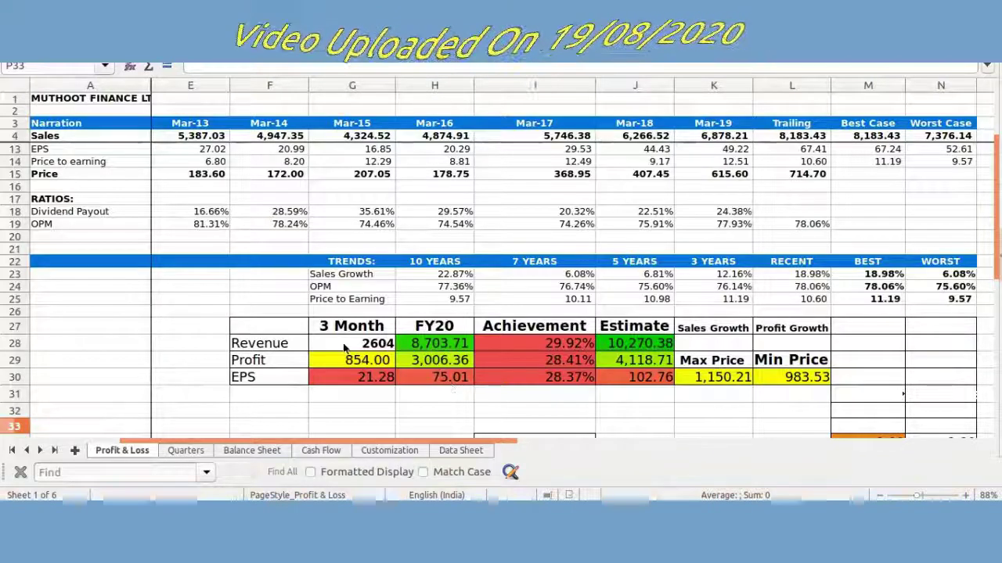
In the Muthoot Finance spreadsheet, inspect the 3 Month profit and EPS cells and the formulas of the revenue, profit and EPS estimates.
{"action": "left_click", "coordinate": [381, 315]}
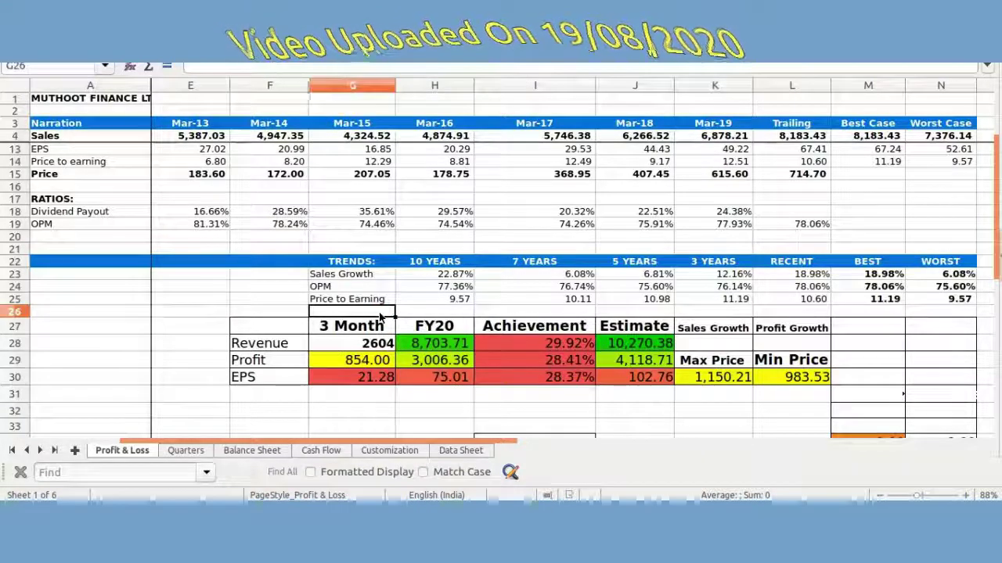
{"action": "left_click", "coordinate": [327, 362]}
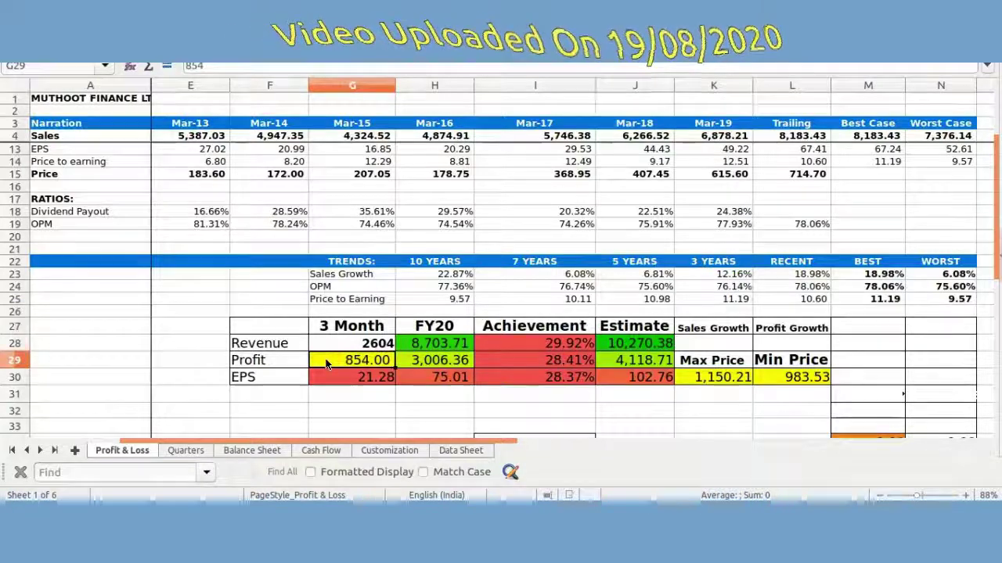
{"action": "left_click", "coordinate": [327, 377]}
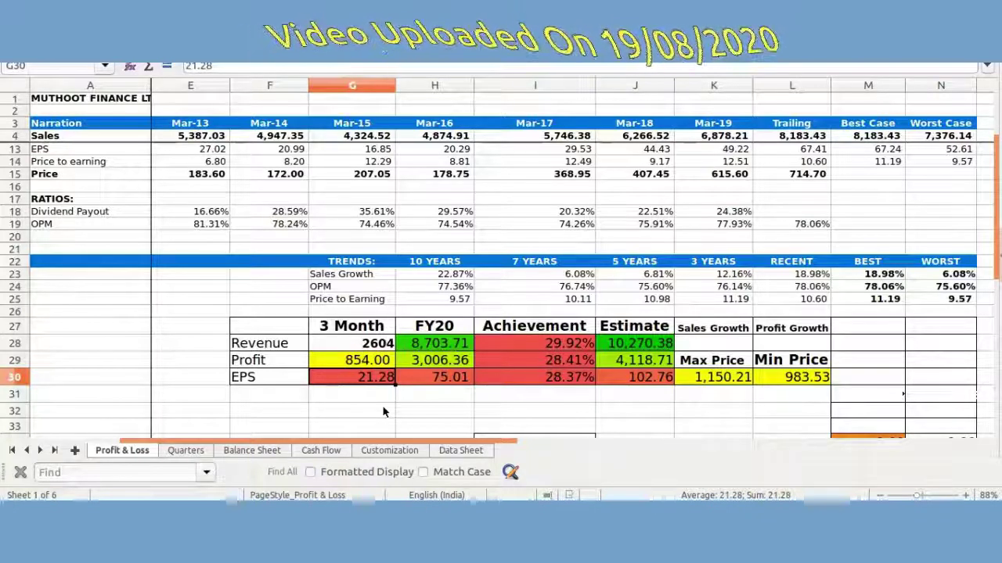
{"action": "left_click", "coordinate": [659, 348]}
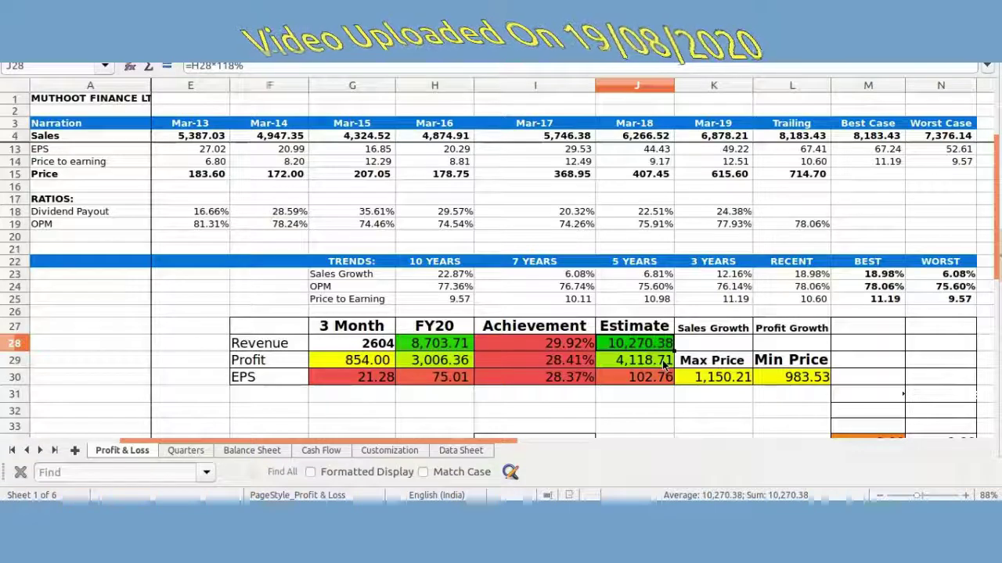
{"action": "left_click", "coordinate": [664, 364]}
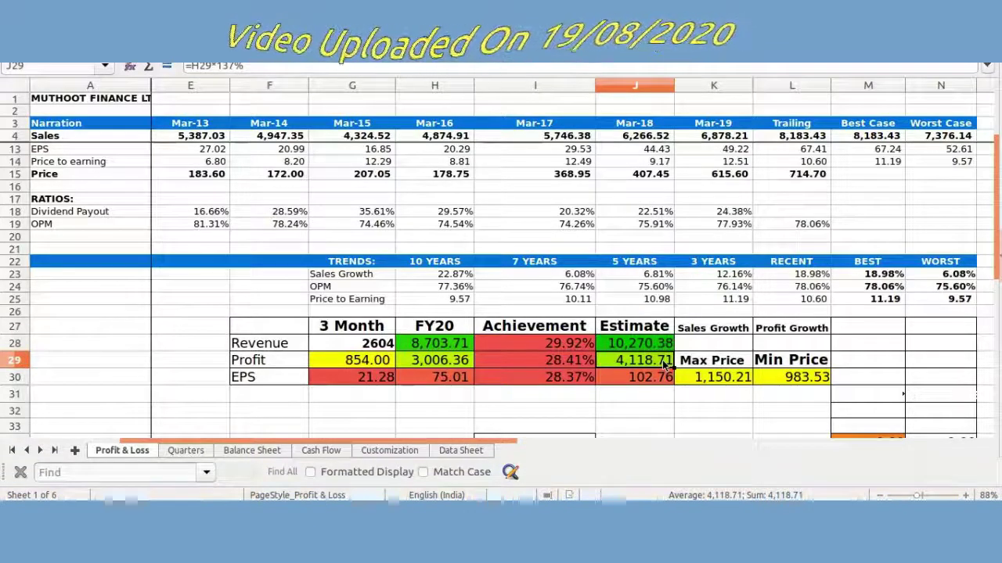
{"action": "left_click", "coordinate": [620, 382]}
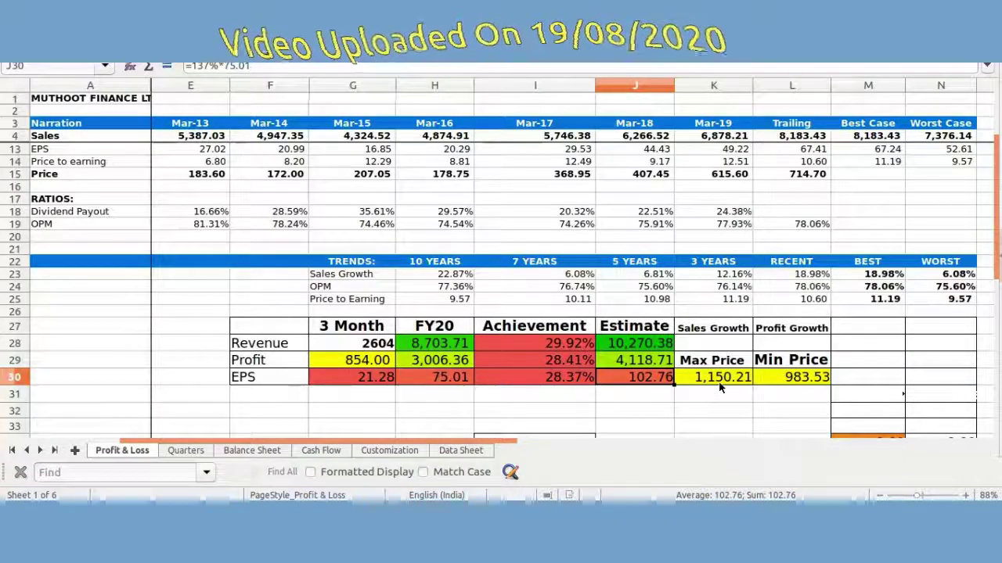
Examine the formula behind the Min Price value in cell L30 without changing it.
{"action": "left_click", "coordinate": [770, 382]}
{"action": "double_click", "coordinate": [771, 382]}
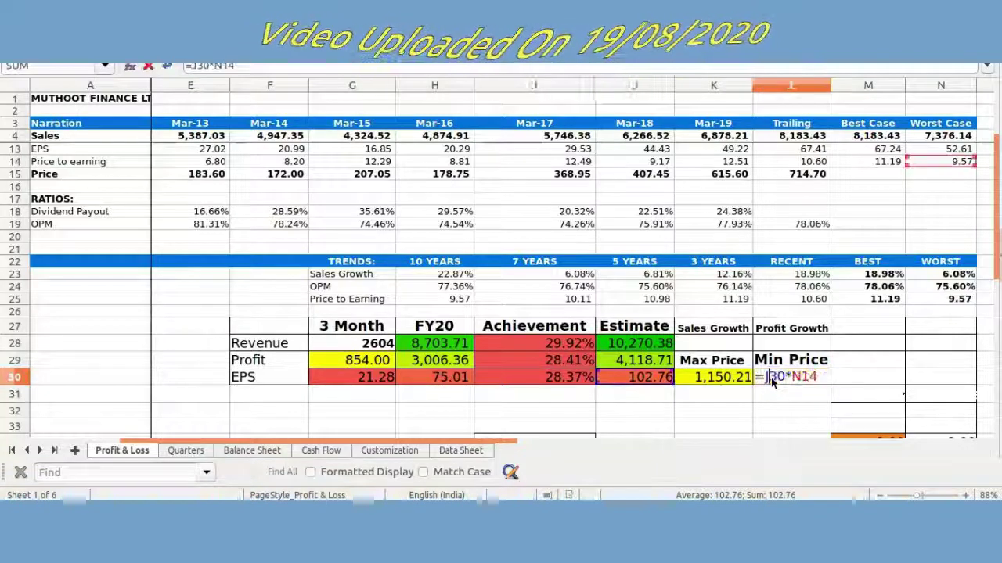
{"action": "key", "text": "Left"}
{"action": "key", "text": "Left"}
{"action": "key", "text": "Left"}
{"action": "key", "text": "Left"}
{"action": "key", "text": "Left"}
{"action": "key", "text": "Left"}
{"action": "key", "text": "Left"}
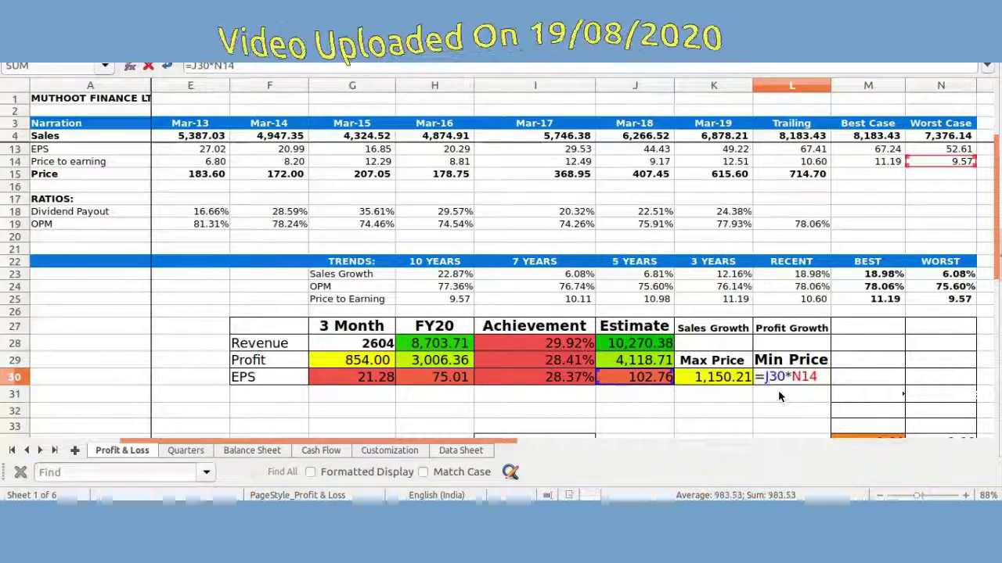
{"action": "key", "text": "Tab"}
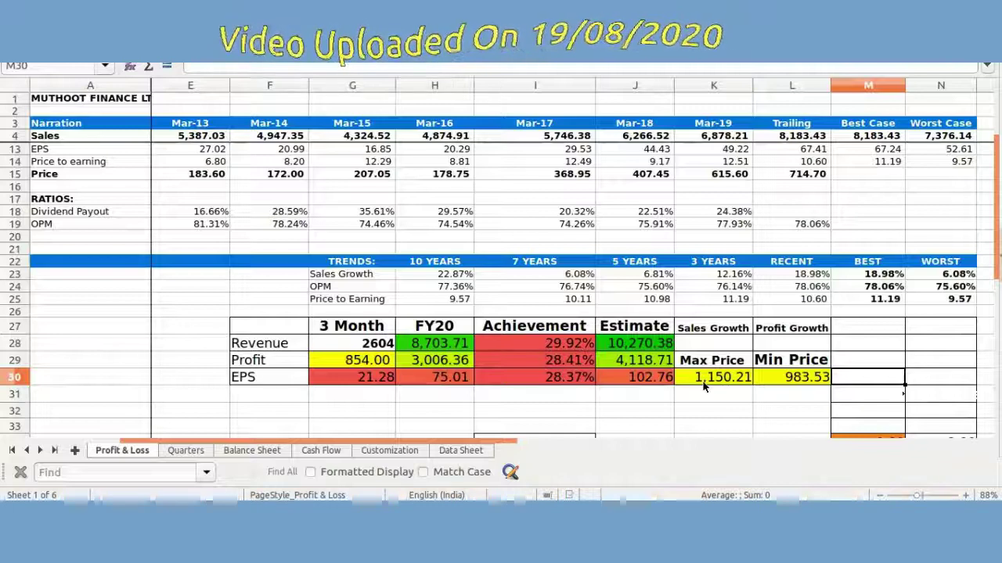
Switch to the Chrome window showing the Muthoot Finance financial results.
{"action": "mouse_move", "coordinate": [992, 321]}
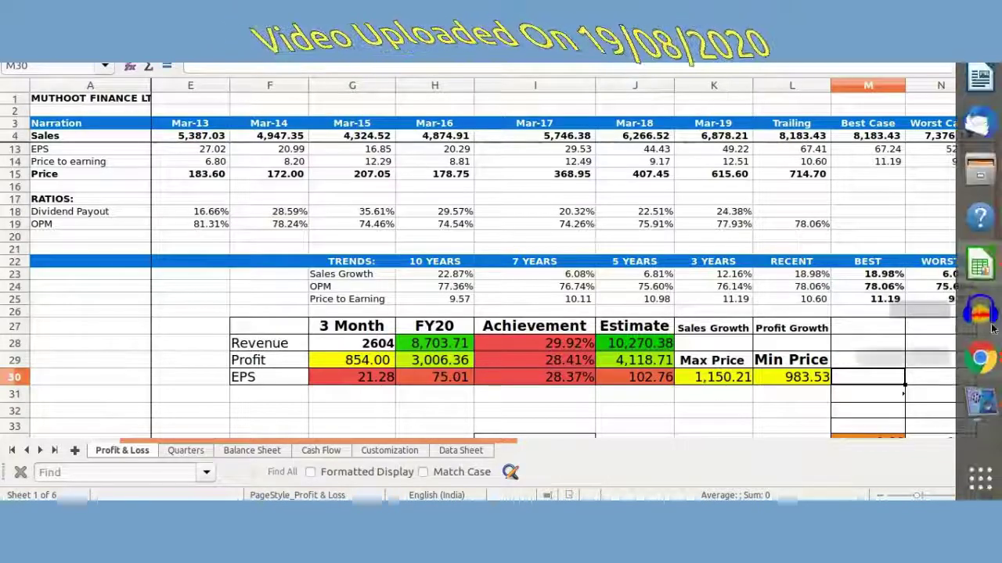
{"action": "left_click", "coordinate": [989, 356]}
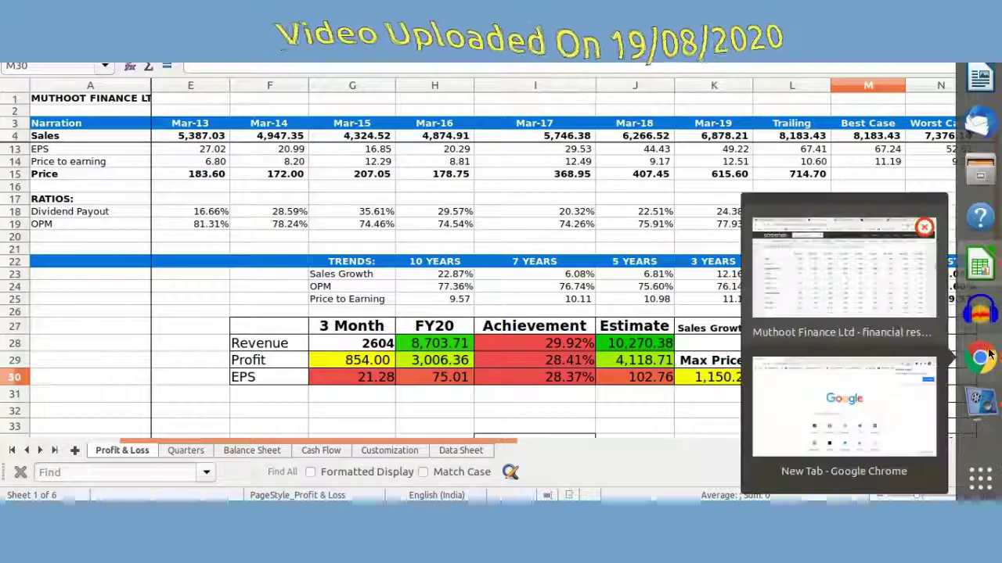
{"action": "left_click", "coordinate": [884, 276]}
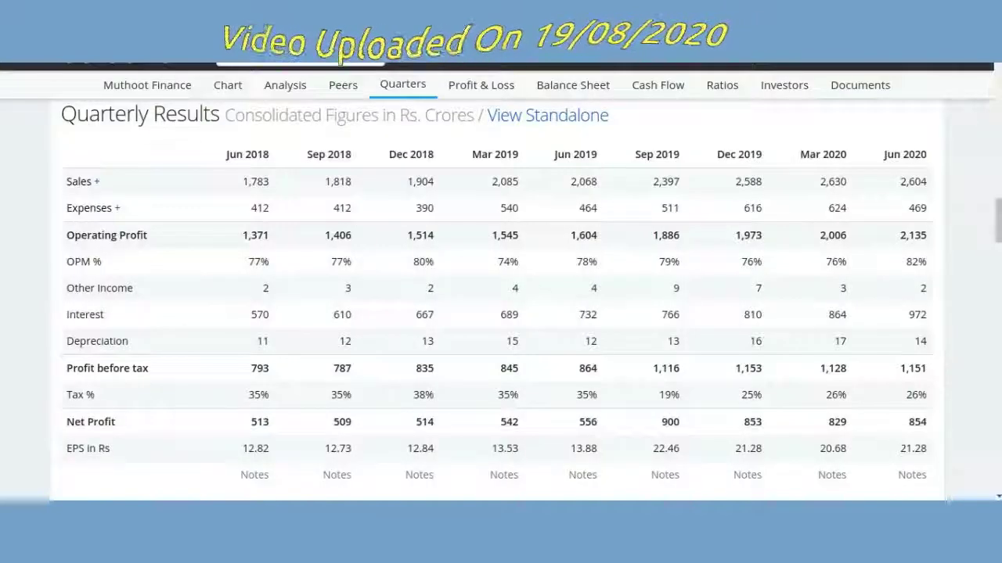